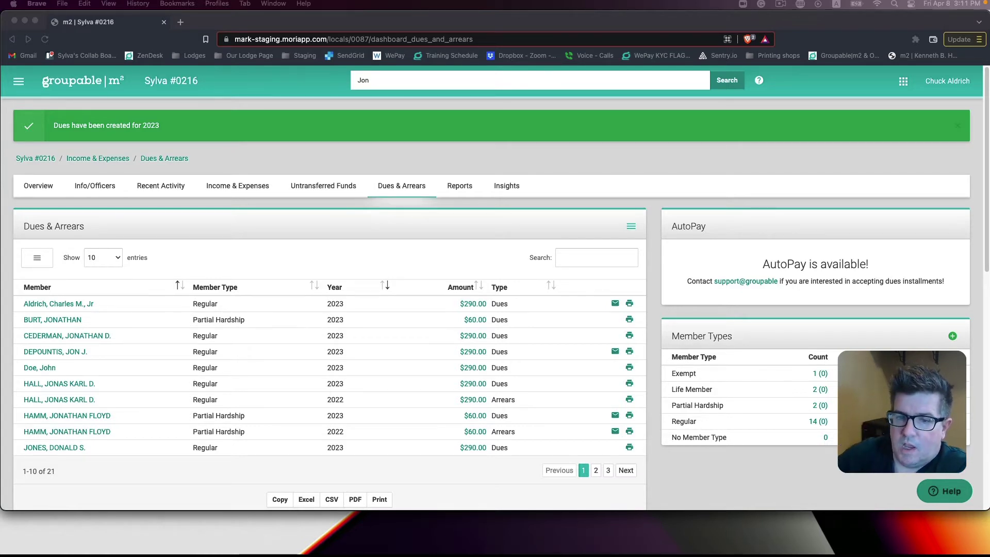
- Open Bulk Edit Dues from the Dues & Arrears menu and sort members by 2023 amount, descending
{"action": "left_click", "coordinate": [634, 228]}
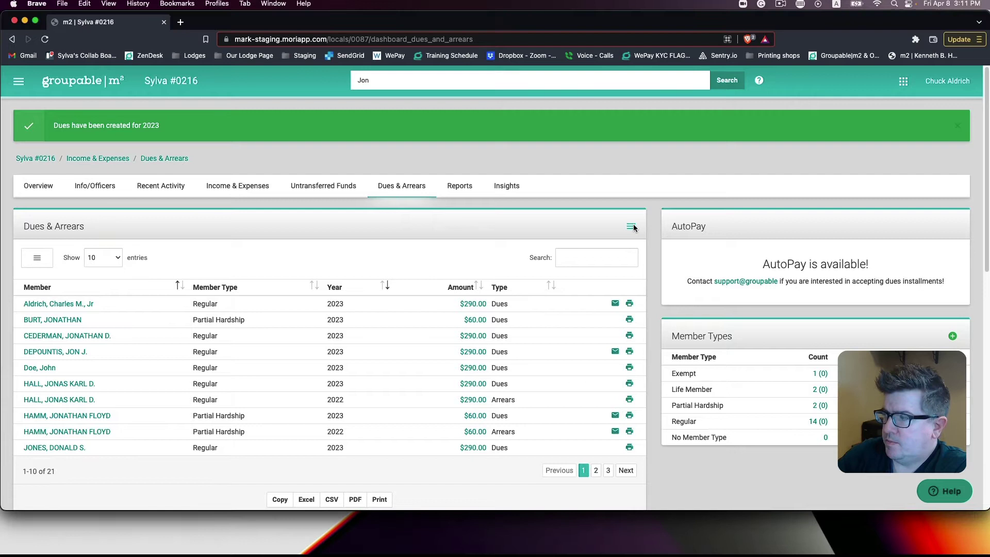
{"action": "left_click", "coordinate": [632, 227]}
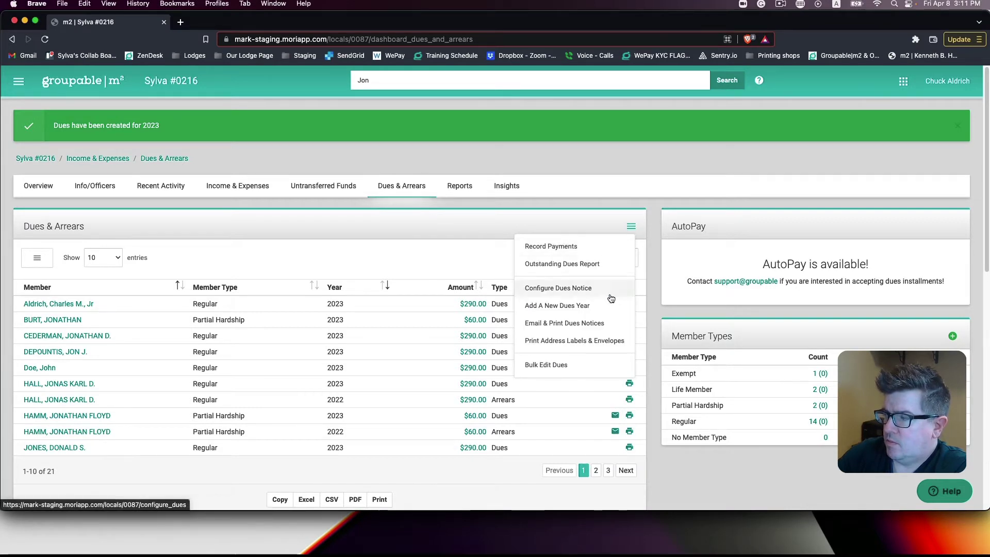
{"action": "left_click", "coordinate": [560, 366]}
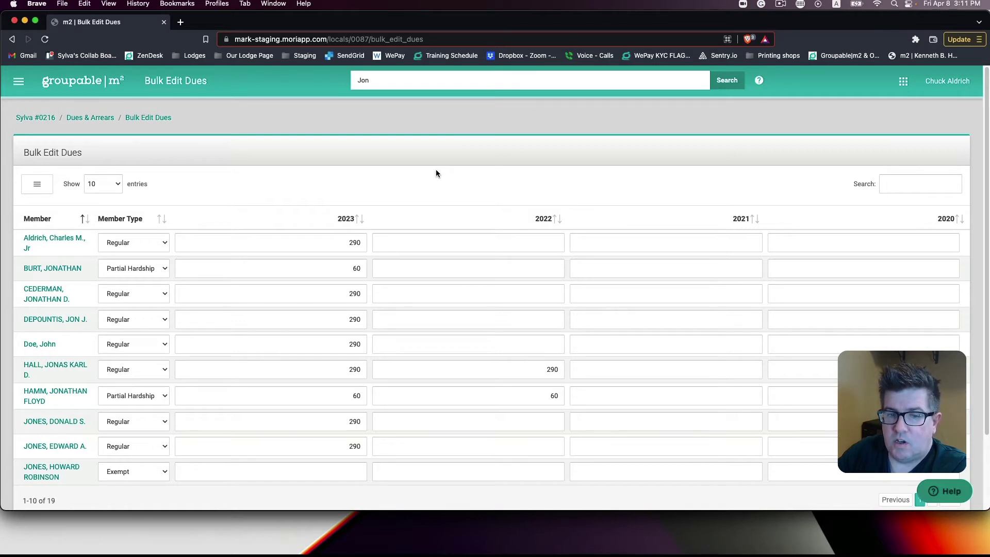
{"action": "left_click", "coordinate": [364, 220]}
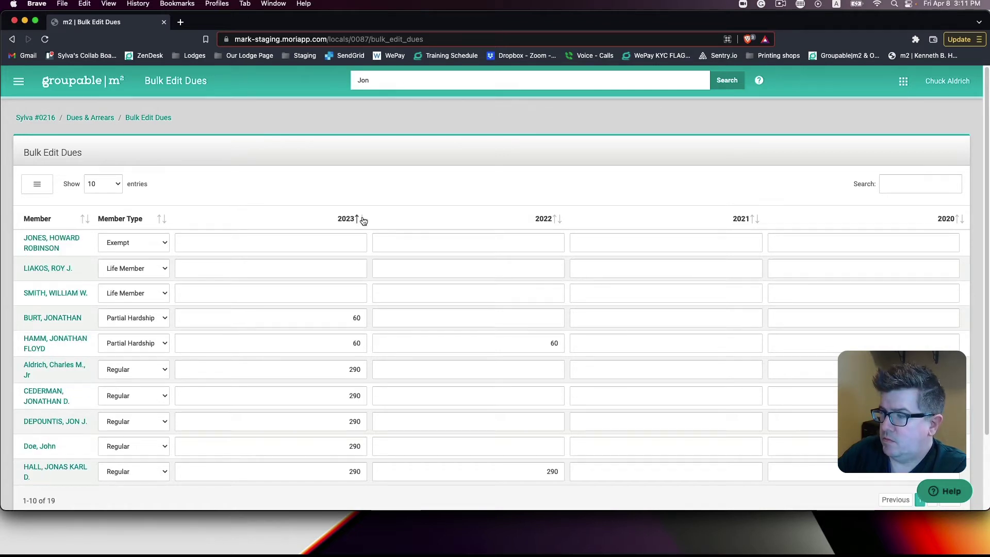
{"action": "left_click", "coordinate": [364, 220]}
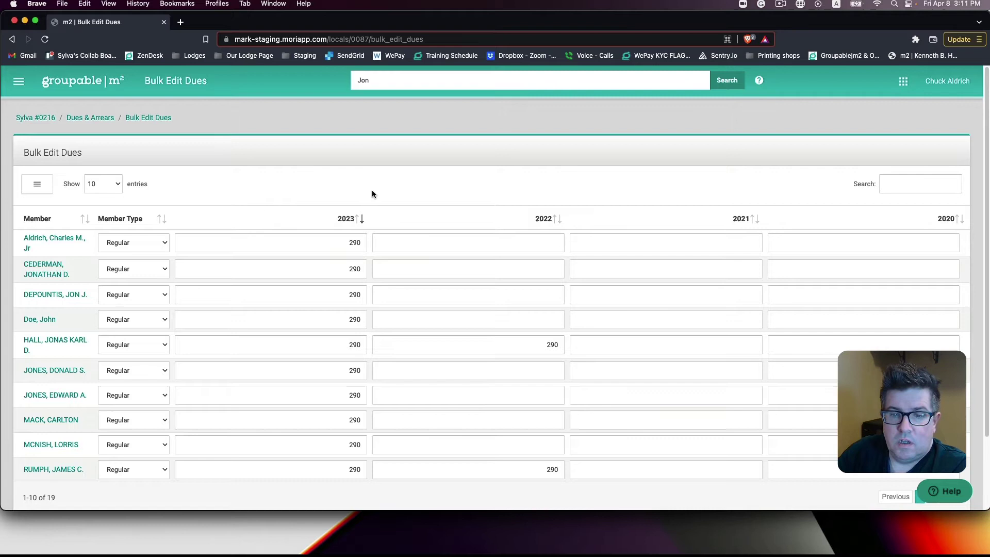
{"action": "scroll", "coordinate": [367, 189], "scroll_direction": "down", "scroll_amount": 1}
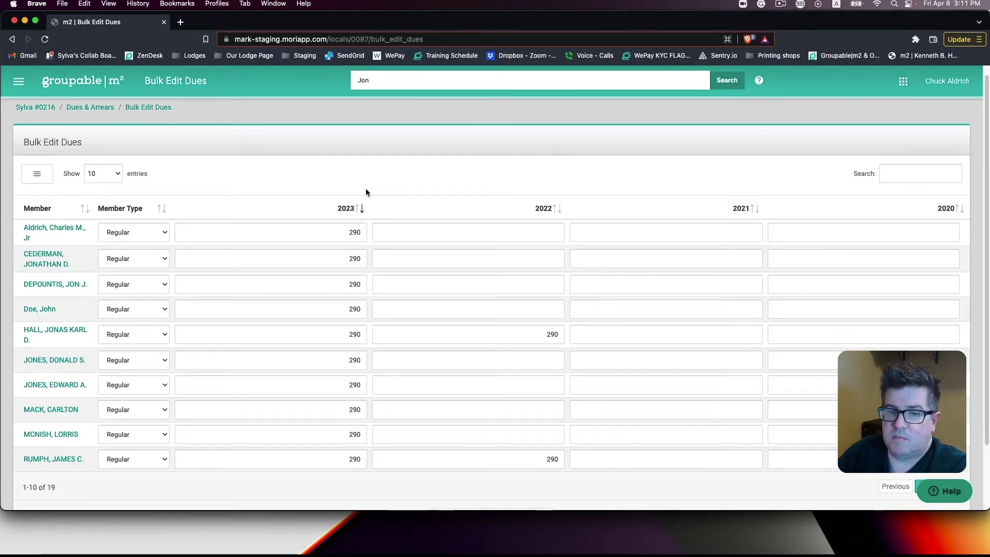
- Replace the 2023 dues amount with 0 for all ten members on page 1
{"action": "double_click", "coordinate": [357, 232]}
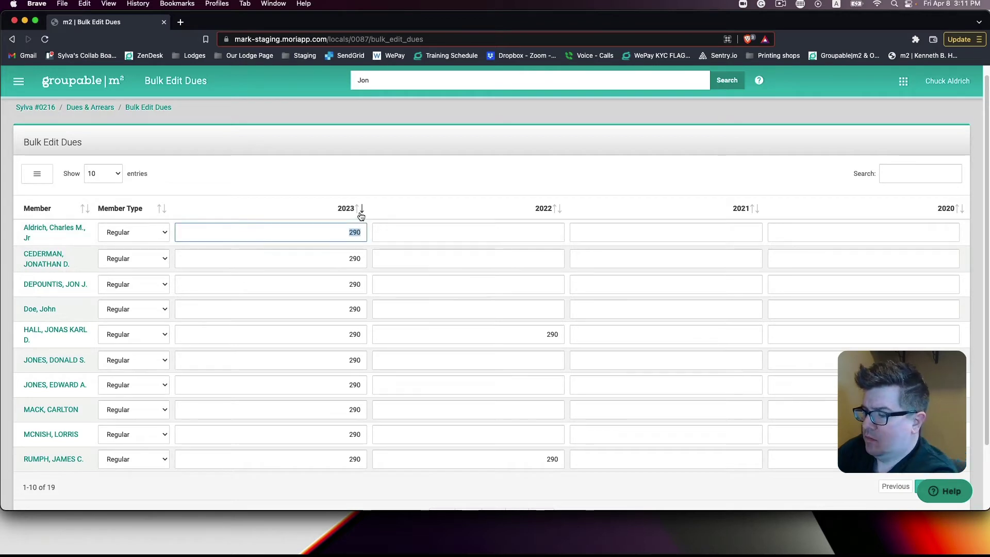
{"action": "key", "text": "BackSpace"}
{"action": "type", "text": "0"}
{"action": "double_click", "coordinate": [356, 258]}
{"action": "type", "text": "0"}
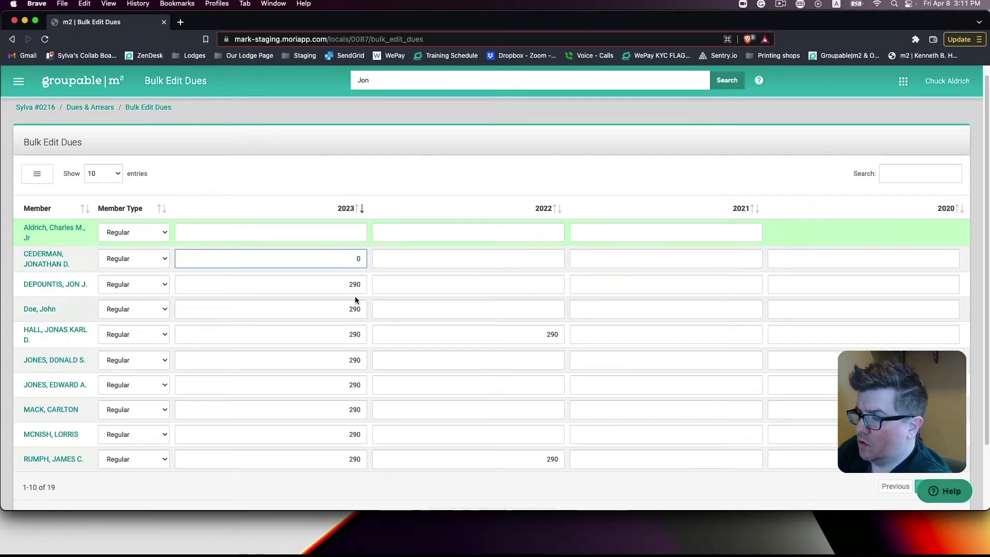
{"action": "double_click", "coordinate": [354, 284]}
{"action": "type", "text": "0"}
{"action": "double_click", "coordinate": [355, 309]}
{"action": "type", "text": "0"}
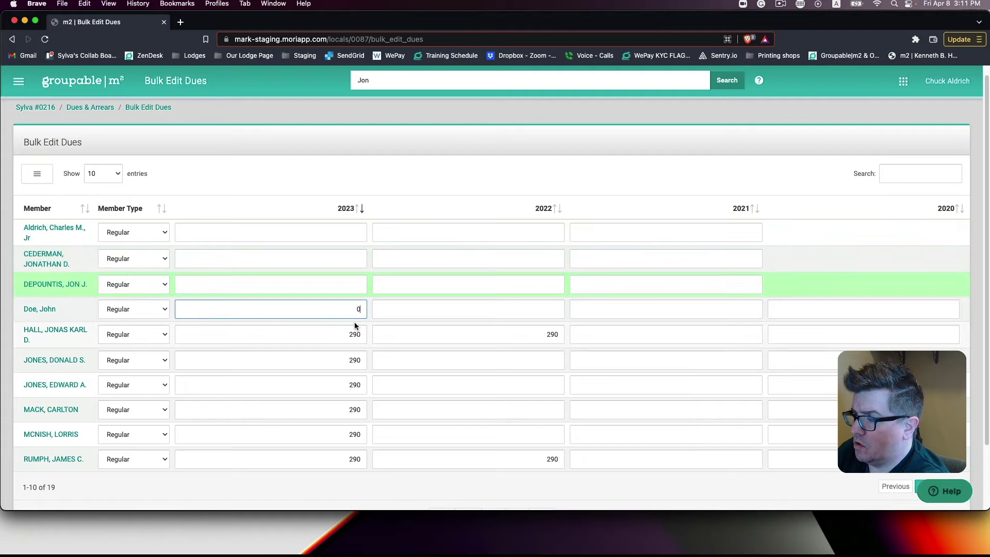
{"action": "double_click", "coordinate": [356, 334]}
{"action": "type", "text": "0"}
{"action": "double_click", "coordinate": [356, 360]}
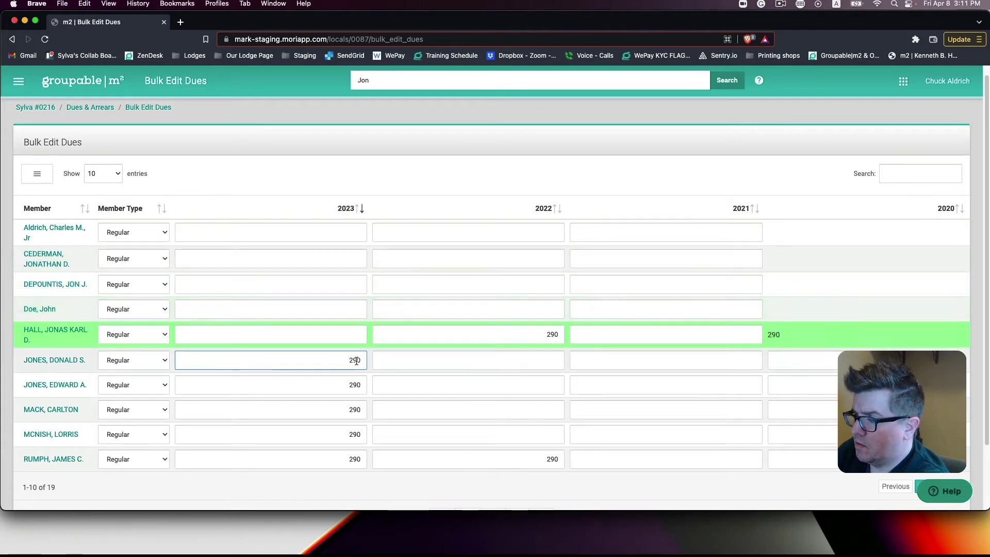
{"action": "type", "text": "0"}
{"action": "double_click", "coordinate": [355, 385]}
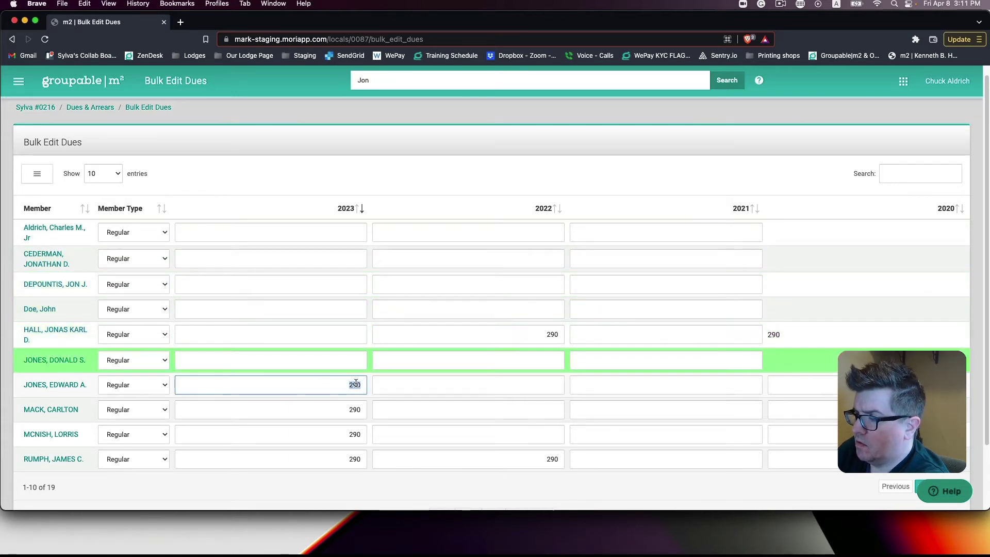
{"action": "type", "text": "0"}
{"action": "double_click", "coordinate": [355, 409]}
{"action": "type", "text": "0"}
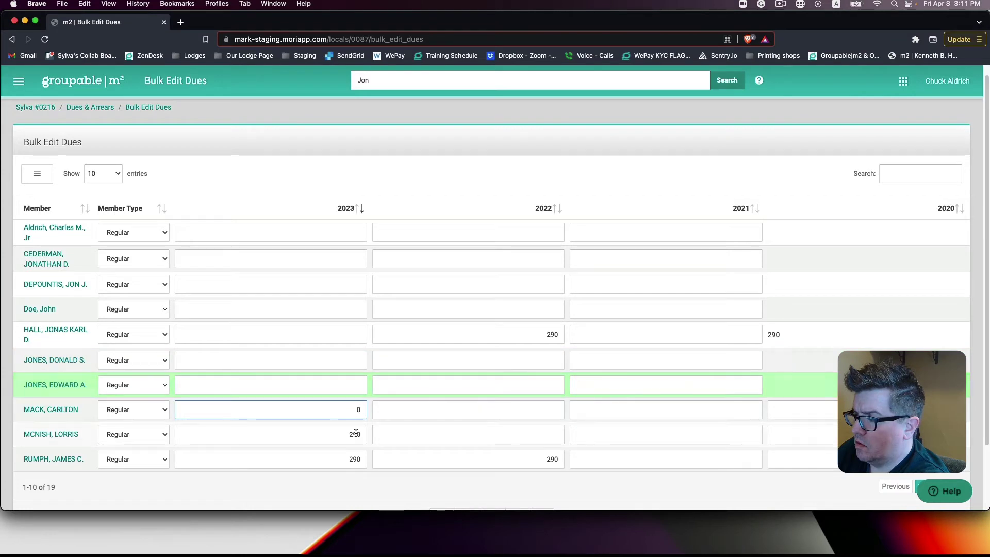
{"action": "double_click", "coordinate": [355, 434]}
{"action": "type", "text": "0"}
{"action": "double_click", "coordinate": [355, 459]}
{"action": "type", "text": "0"}
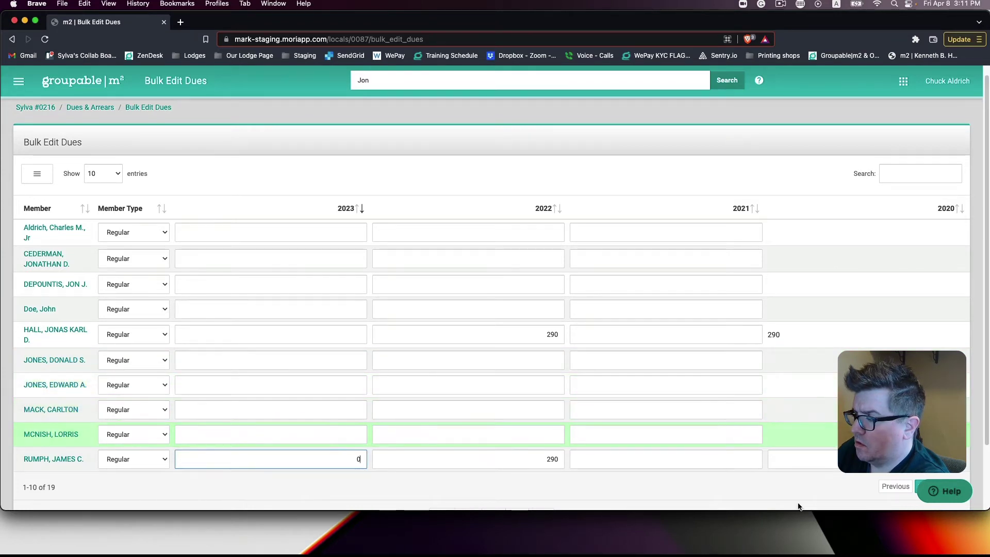
- On page 2, set the 2023 amounts of the six listed members, including the 60s, to 0
{"action": "scroll", "coordinate": [359, 438], "scroll_direction": "down", "scroll_amount": 1}
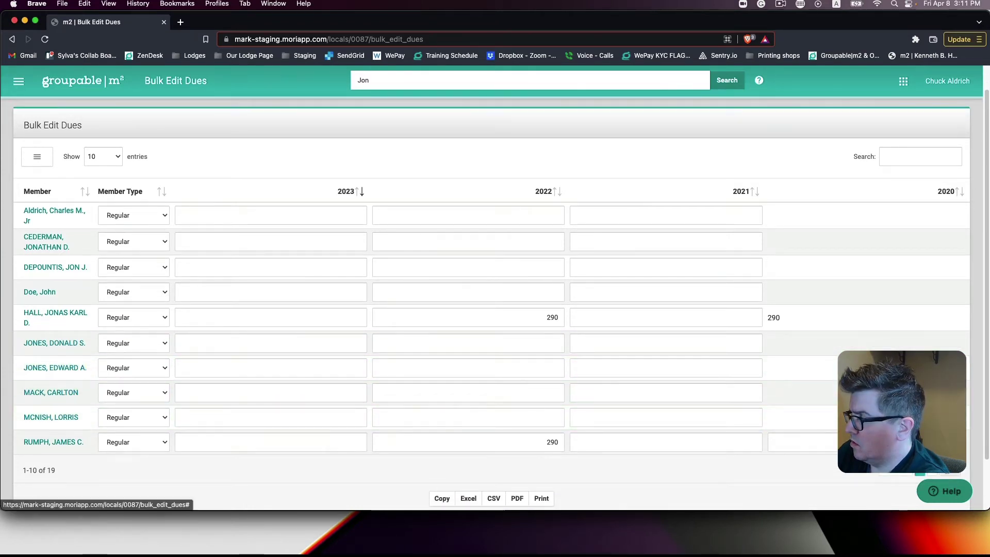
{"action": "left_click", "coordinate": [926, 469]}
{"action": "double_click", "coordinate": [355, 215]}
{"action": "type", "text": "0"}
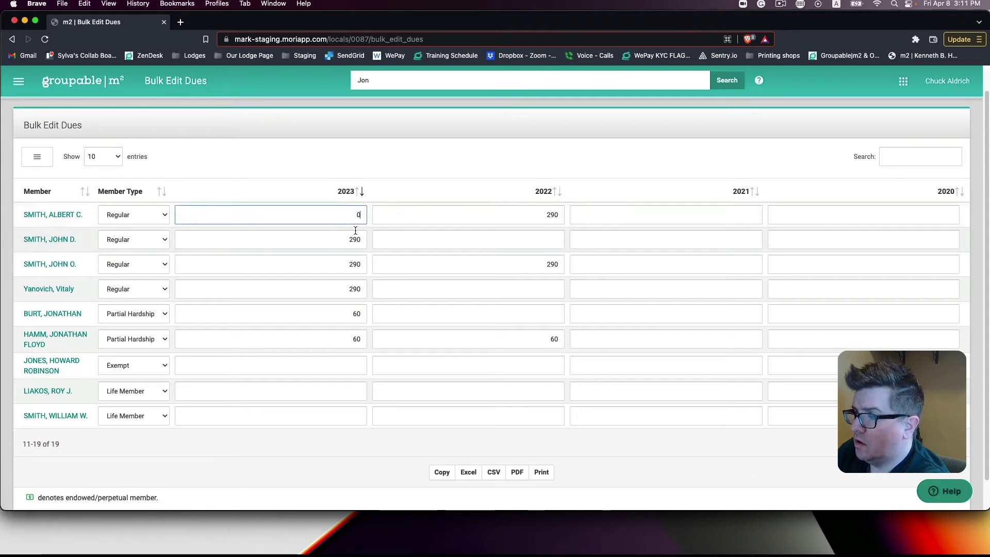
{"action": "double_click", "coordinate": [355, 239]}
{"action": "type", "text": "0"}
{"action": "double_click", "coordinate": [355, 264]}
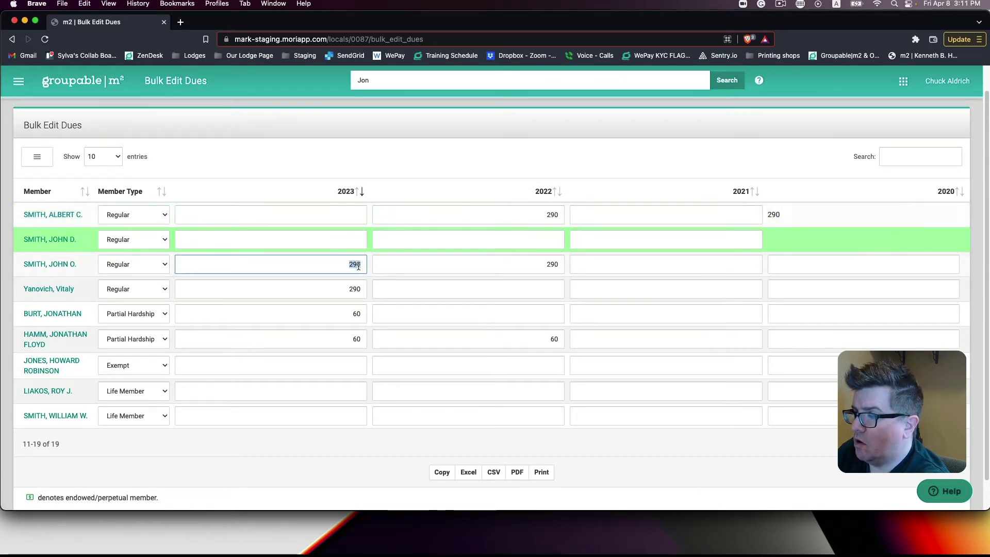
{"action": "type", "text": "0"}
{"action": "double_click", "coordinate": [356, 289]}
{"action": "type", "text": "0"}
{"action": "double_click", "coordinate": [356, 313]}
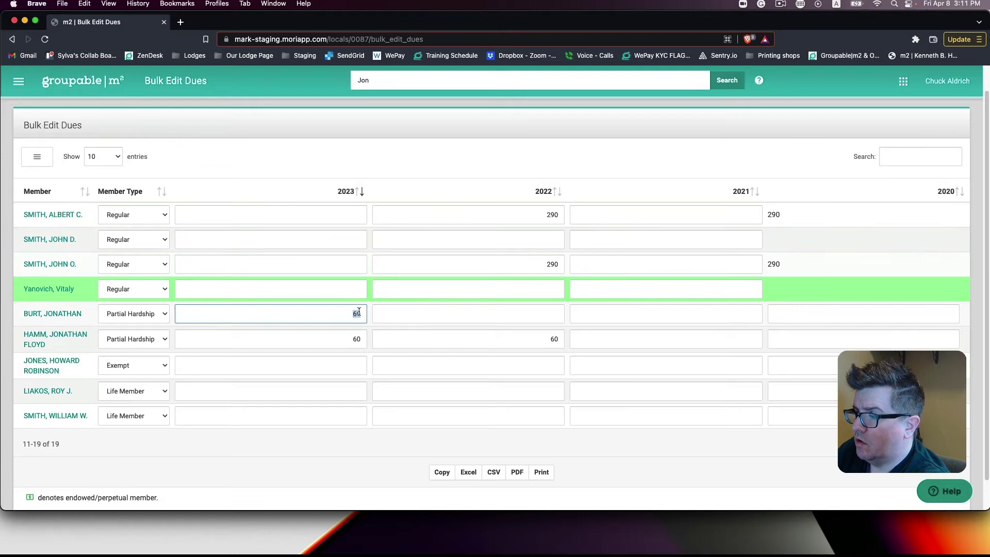
{"action": "type", "text": "0"}
{"action": "double_click", "coordinate": [356, 339]}
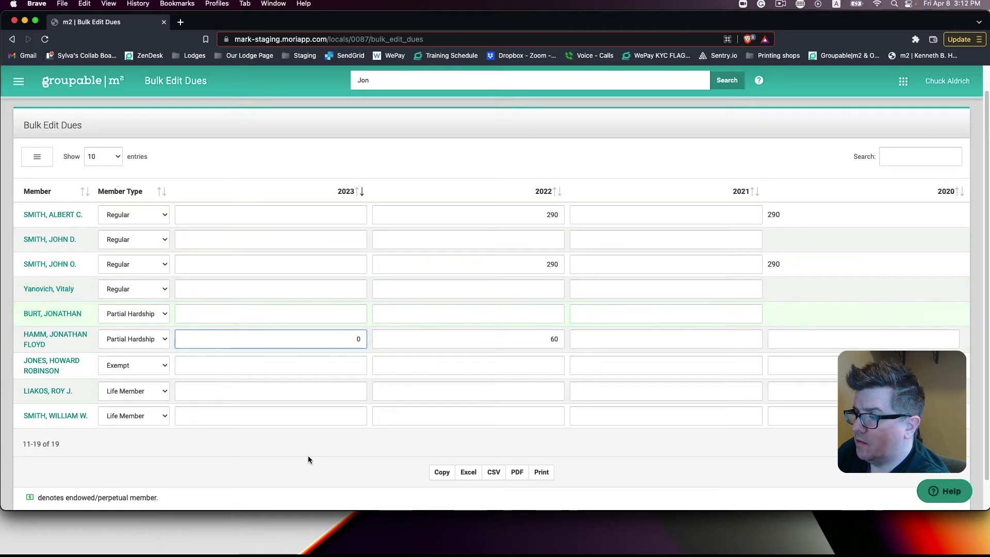
{"action": "type", "text": "0"}
{"action": "scroll", "coordinate": [185, 149], "scroll_direction": "up", "scroll_amount": 1}
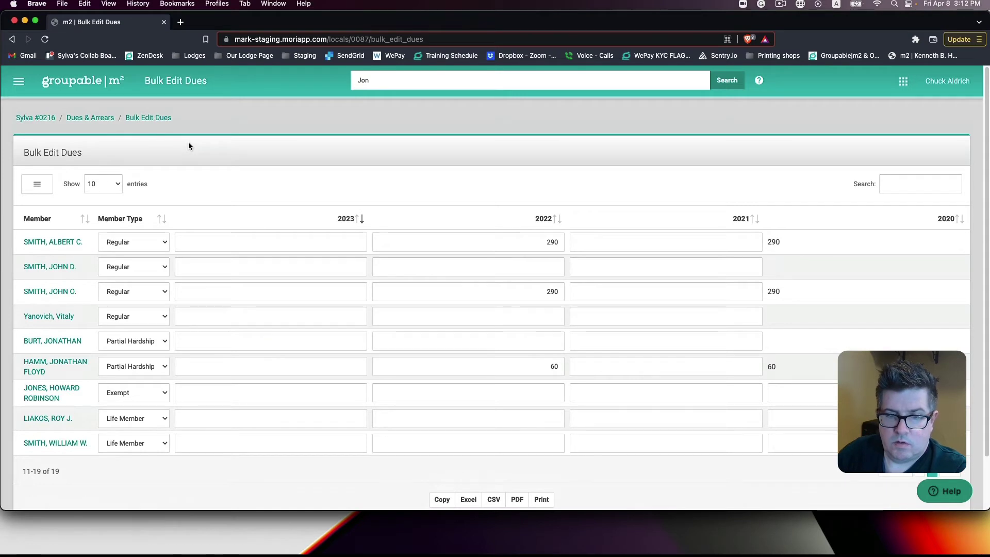
- Go back to the Dues & Arrears overview via the breadcrumb
{"action": "left_click", "coordinate": [90, 118]}
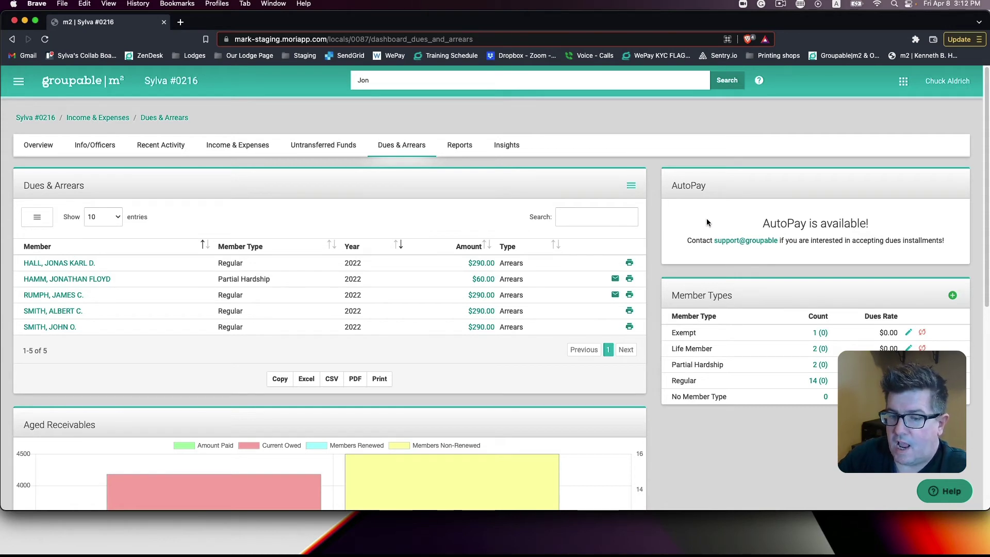
- Add a new dues year with 2022 selected so the five 2022 entries become Dues
{"action": "left_click", "coordinate": [632, 188]}
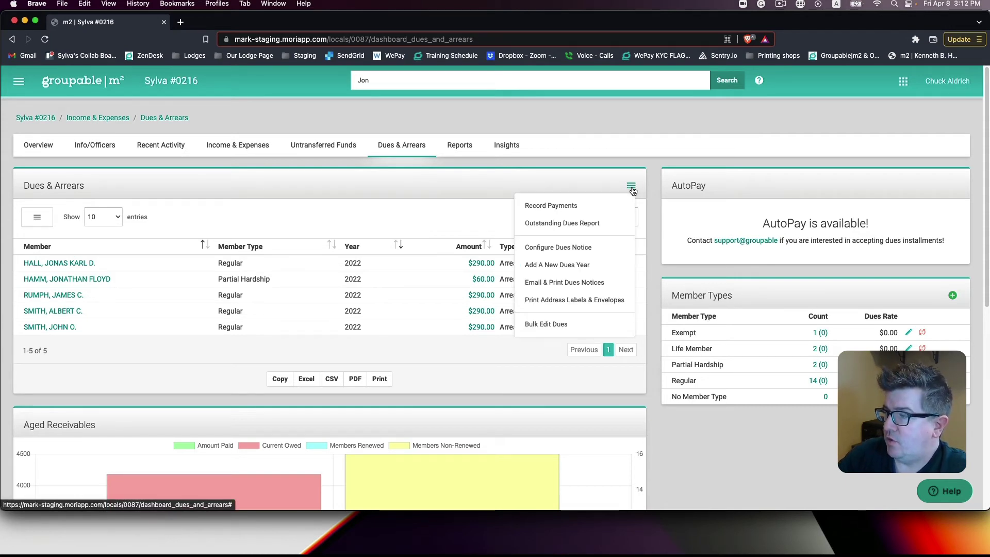
{"action": "left_click", "coordinate": [554, 265]}
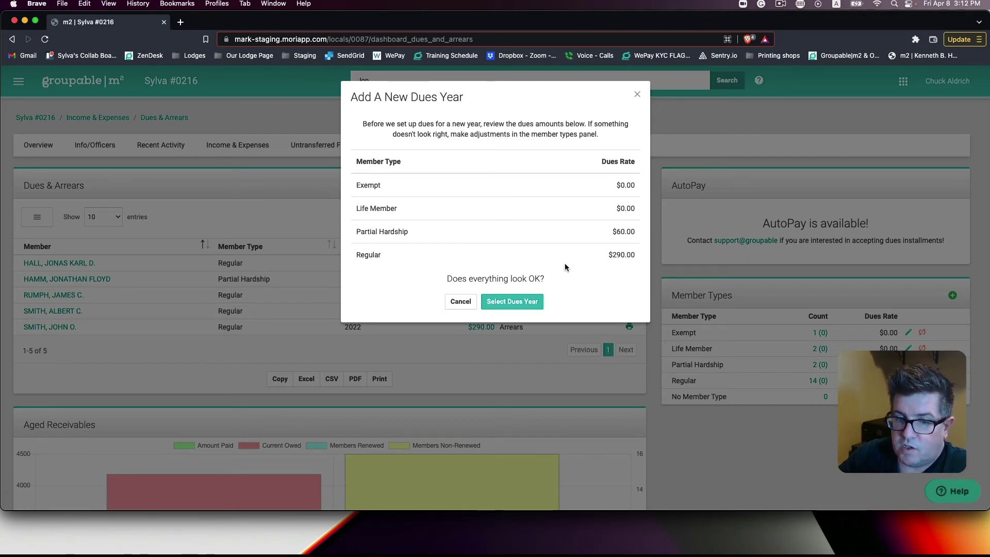
{"action": "left_click", "coordinate": [510, 301]}
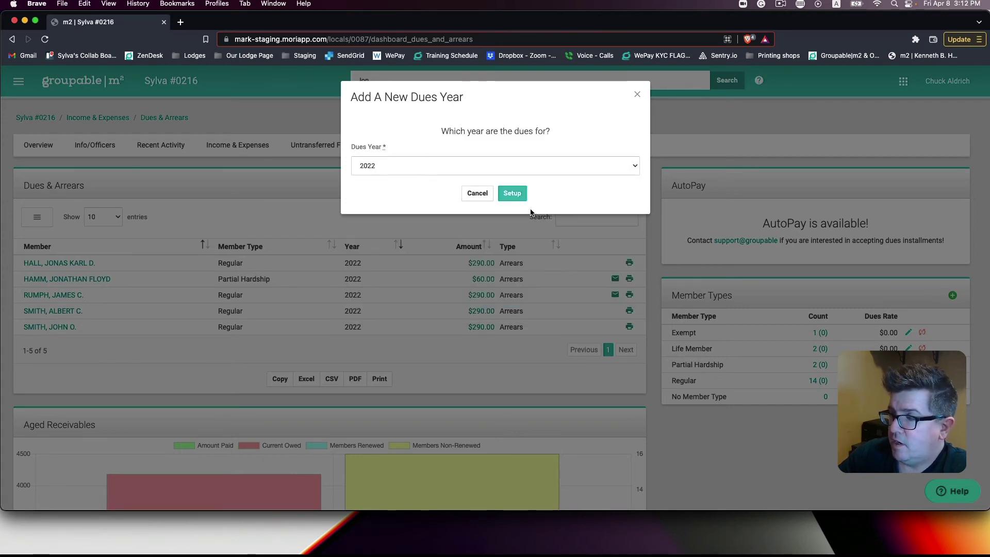
{"action": "left_click", "coordinate": [511, 194]}
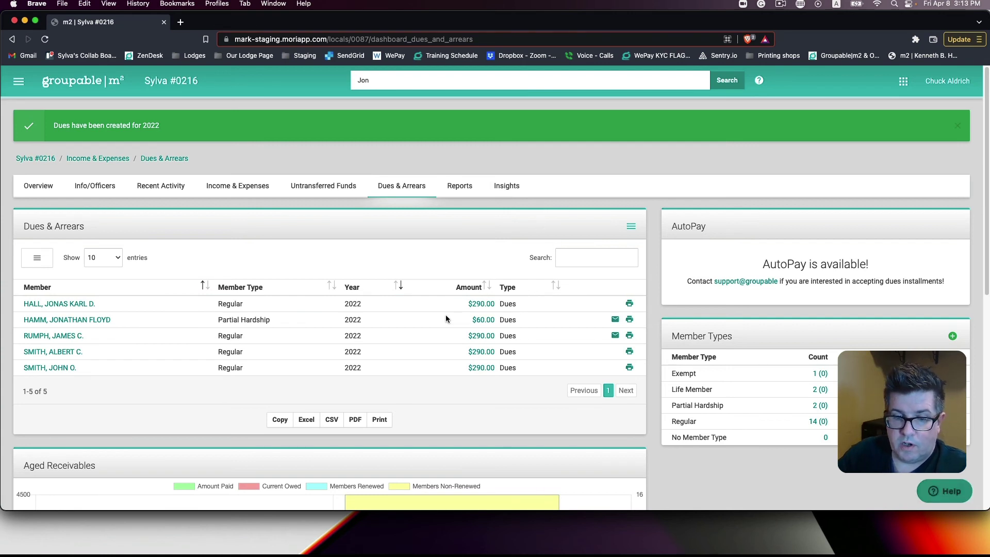
{"action": "double_click", "coordinate": [507, 304]}
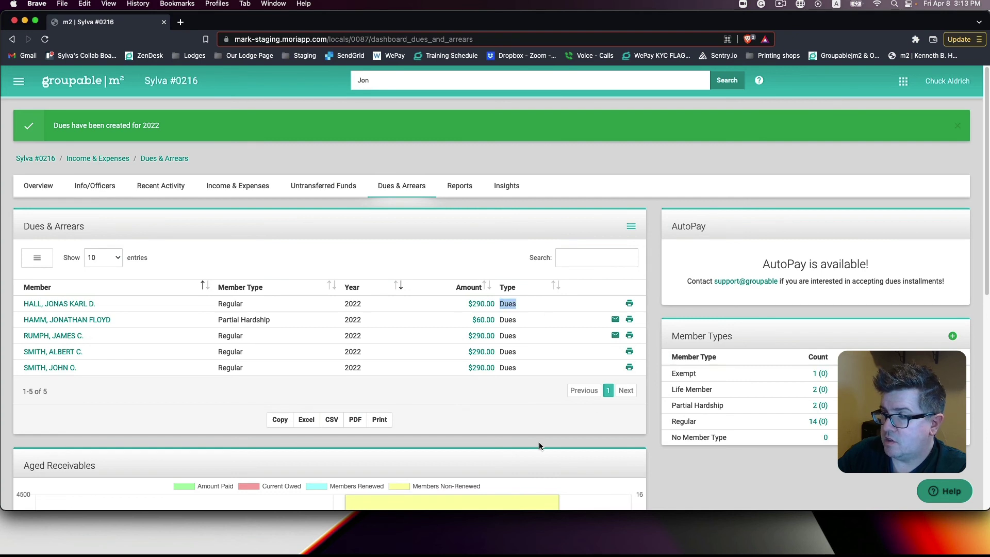